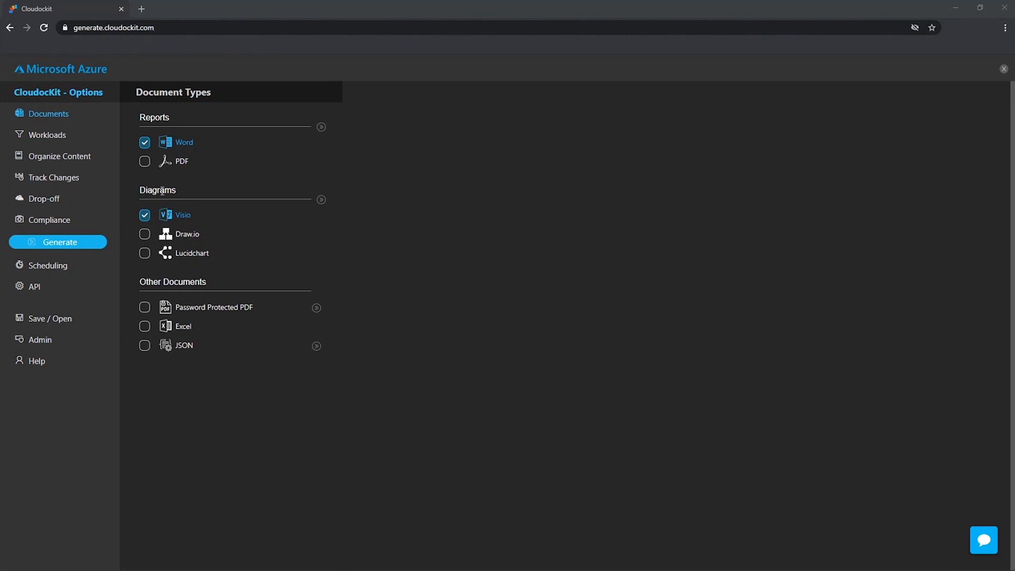
Open the settings for the Diagrams document type and start a new tailored diagram template
click(321, 201)
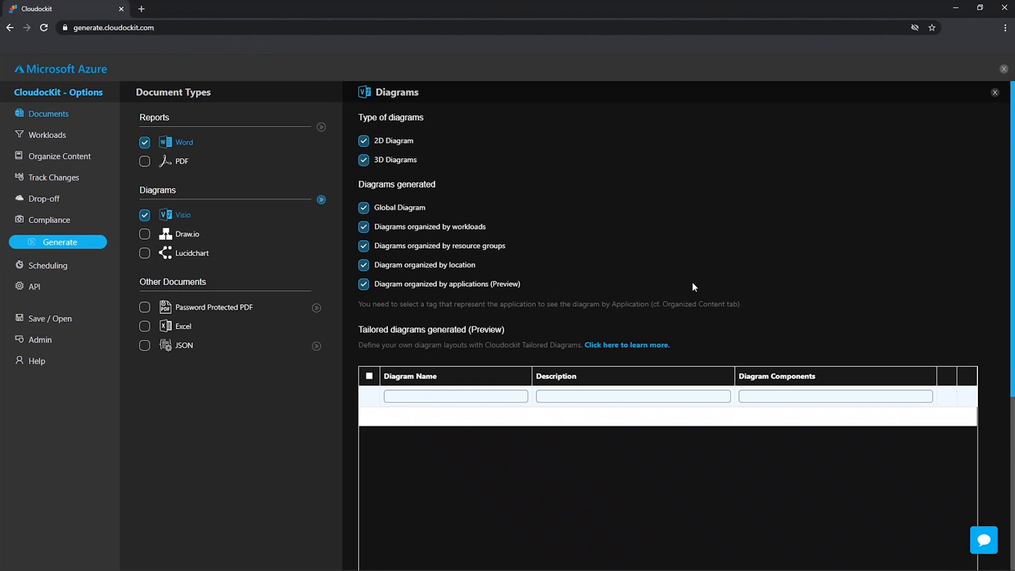
scroll(690, 282, down, 1)
scroll(592, 256, up, 1)
scroll(776, 209, down, 3)
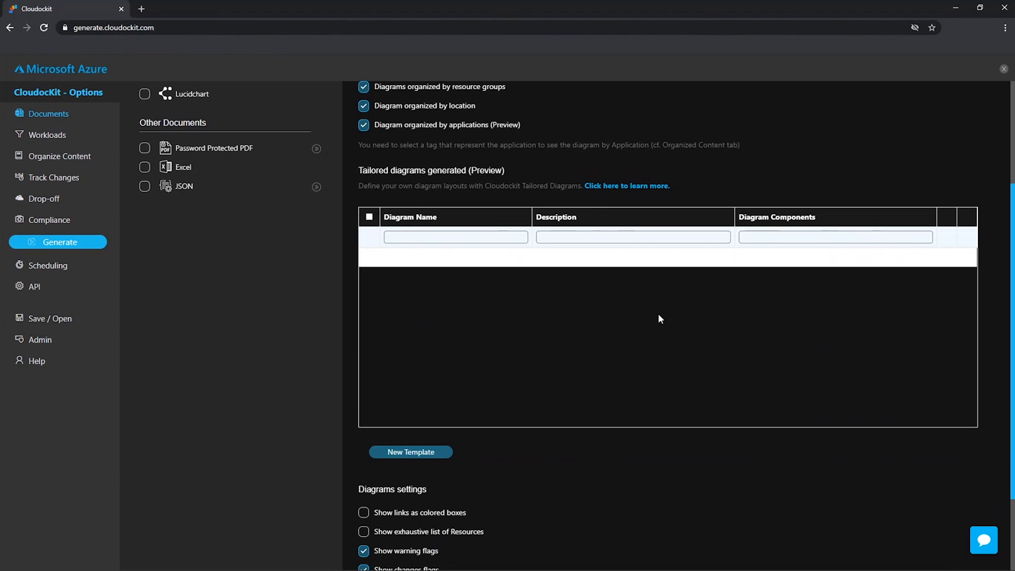
click(411, 452)
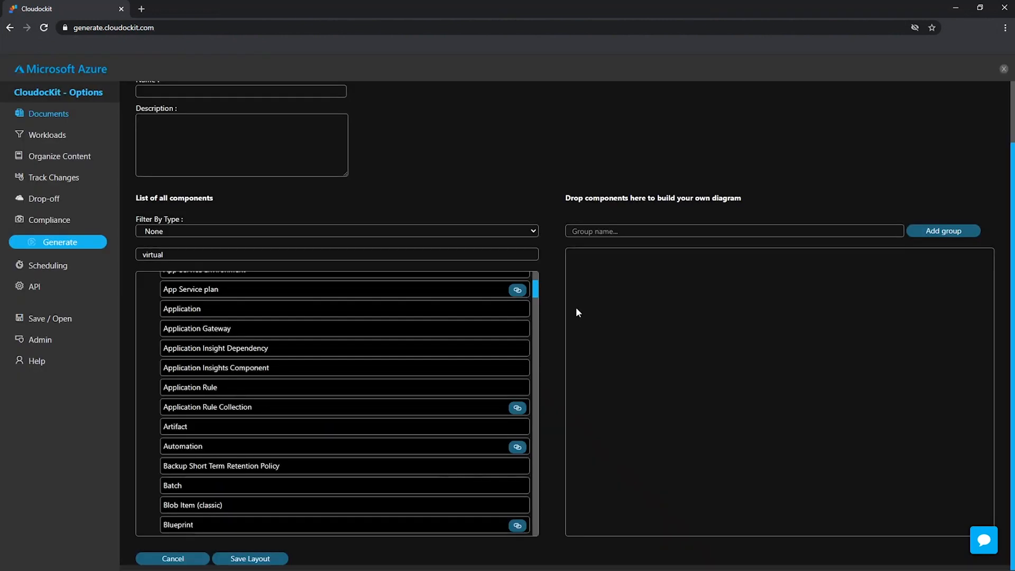
Name the new template "Tailored Diagram" and leave its description empty
scroll(577, 312, up, 2)
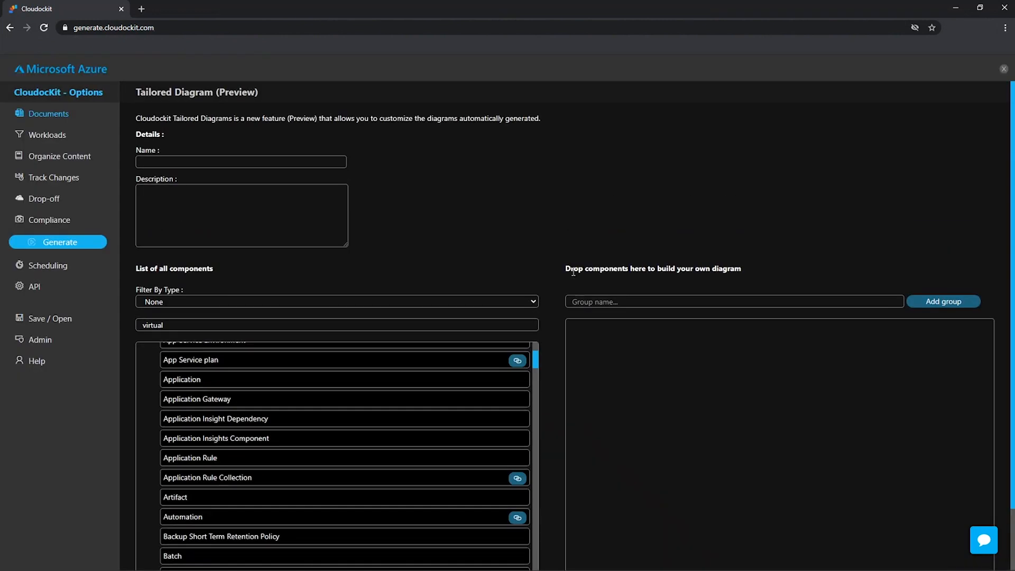
click(216, 160)
text(Tailored Diagram)
click(197, 191)
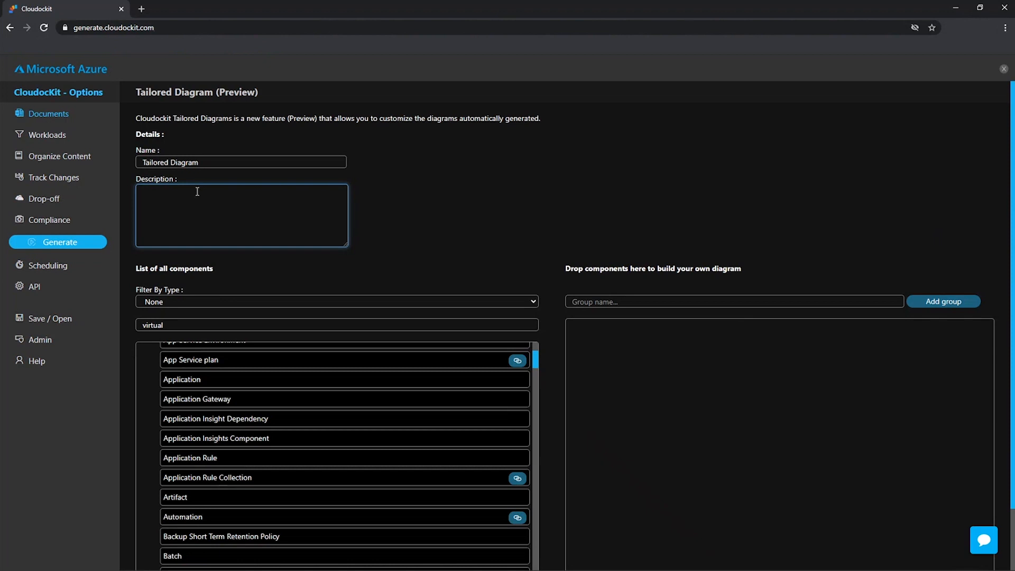
Clear the component search text and browse the type filter options and the full component list
scroll(245, 186, down, 1)
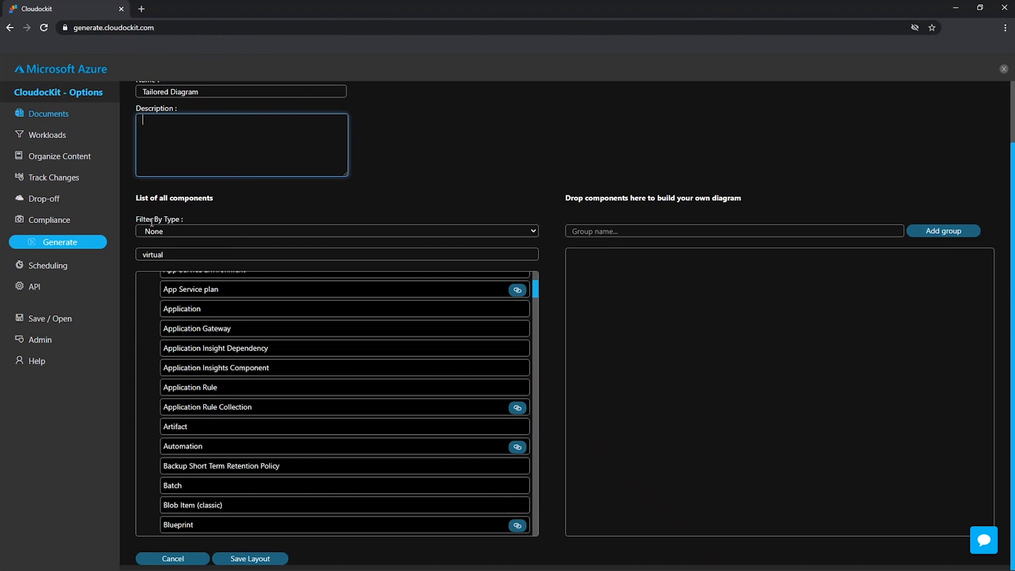
click(278, 230)
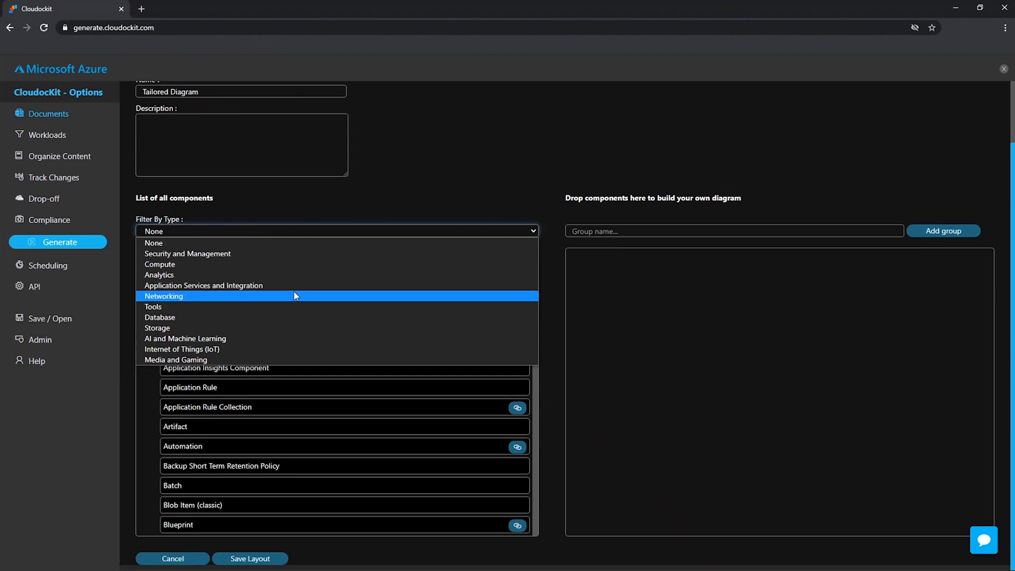
click(316, 224)
drag(211, 254, 5, 256)
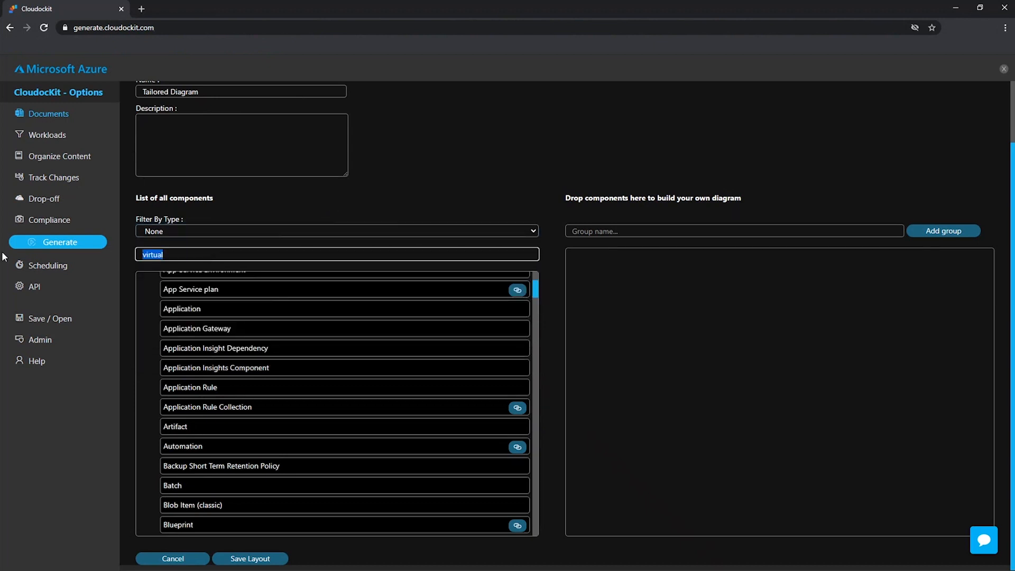
key(BackSpace)
click(238, 232)
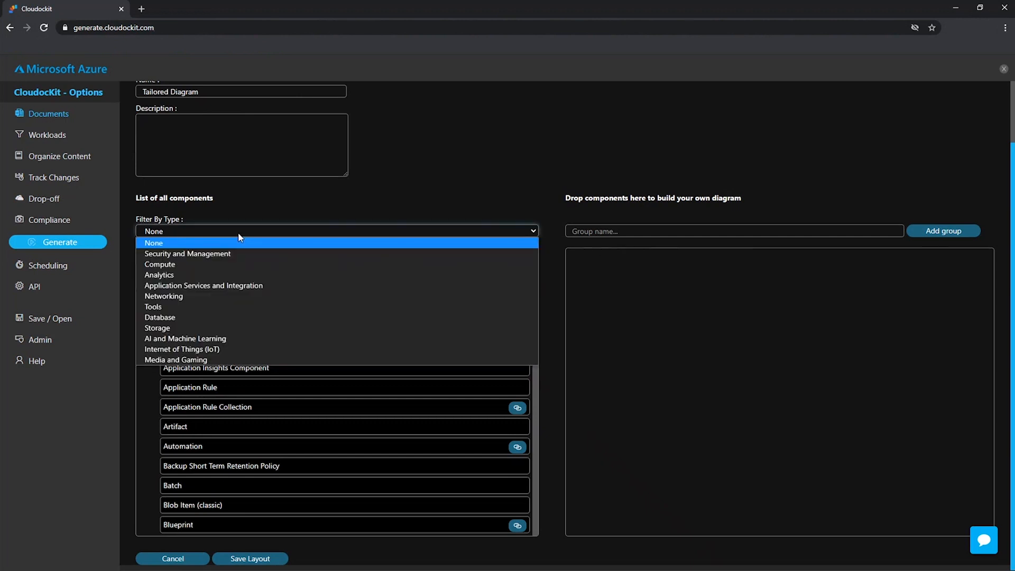
click(270, 211)
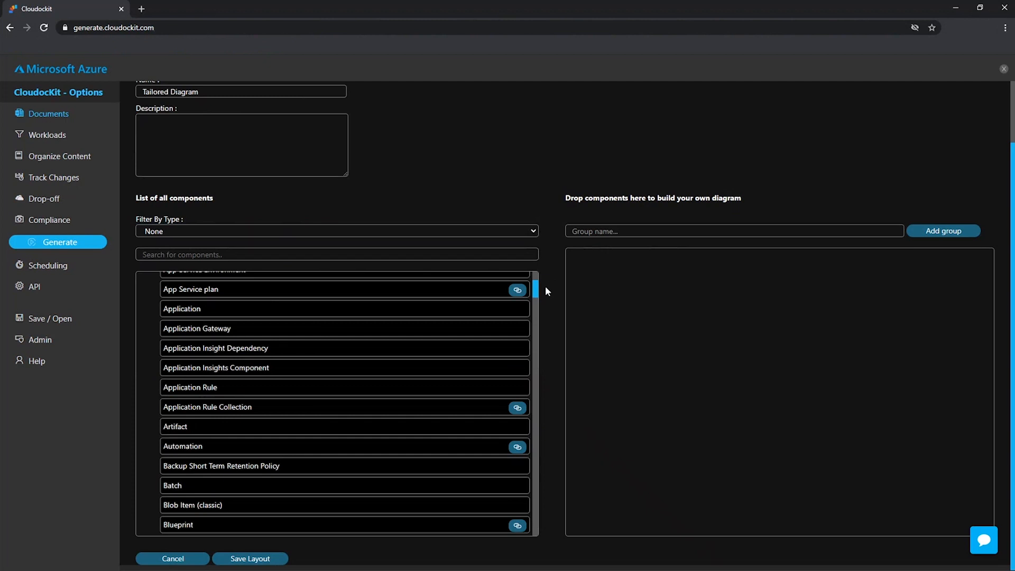
scroll(536, 289, up, 3)
drag(537, 275, 536, 518)
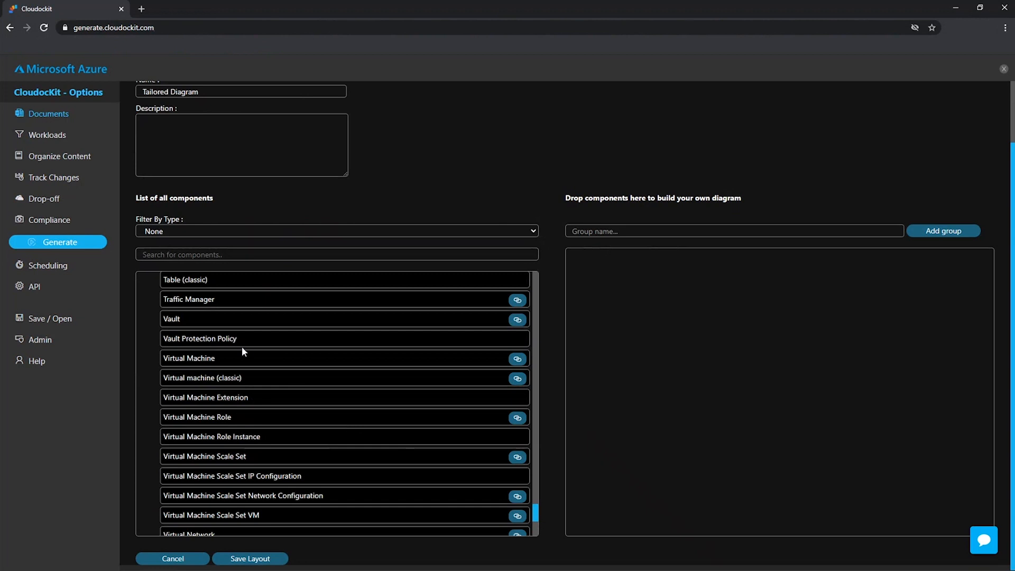
Filter the component list by the Compute type and search it for "virtua"
click(245, 235)
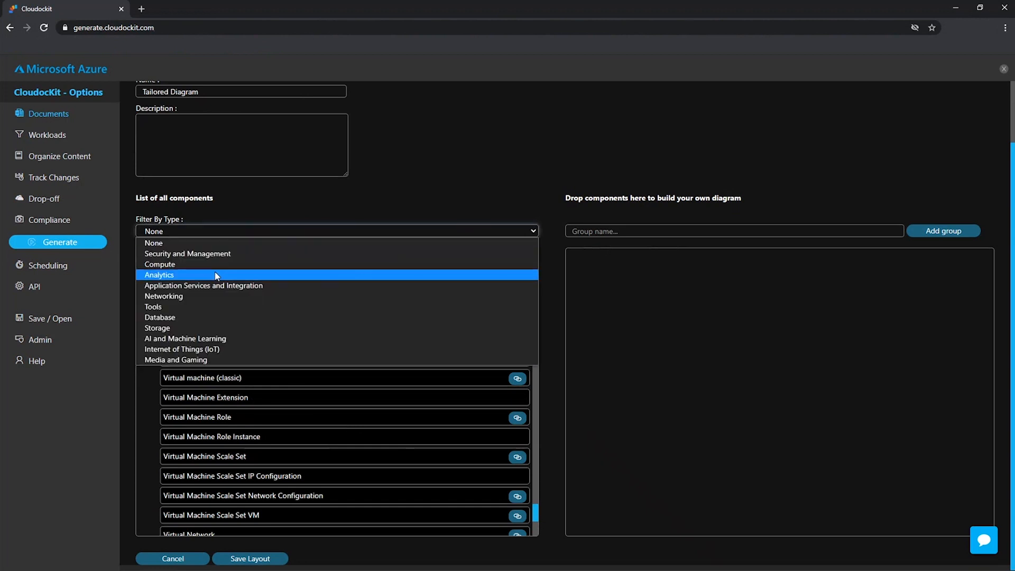
click(214, 268)
scroll(503, 354, up, 10)
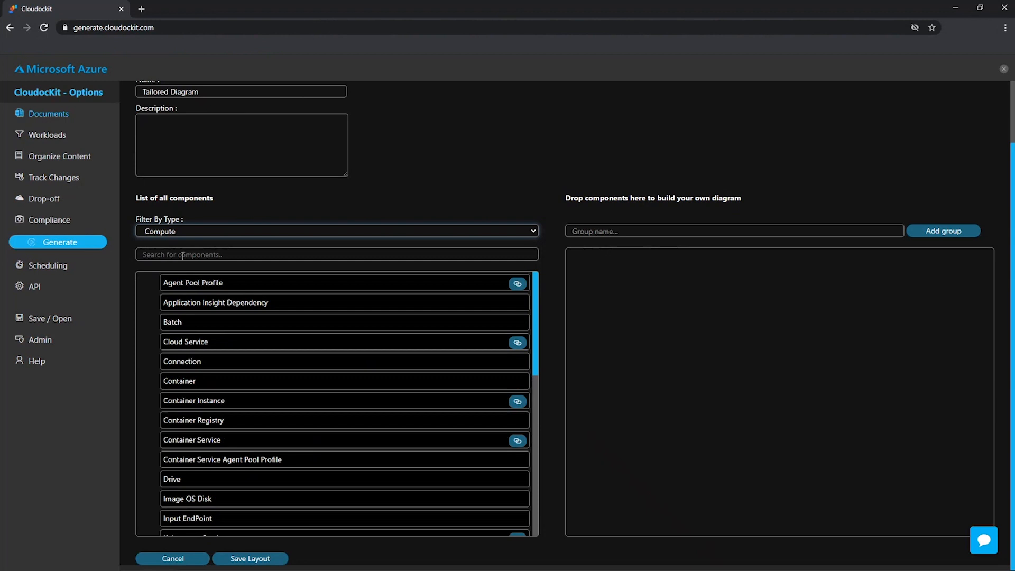
click(221, 252)
text(virtua)
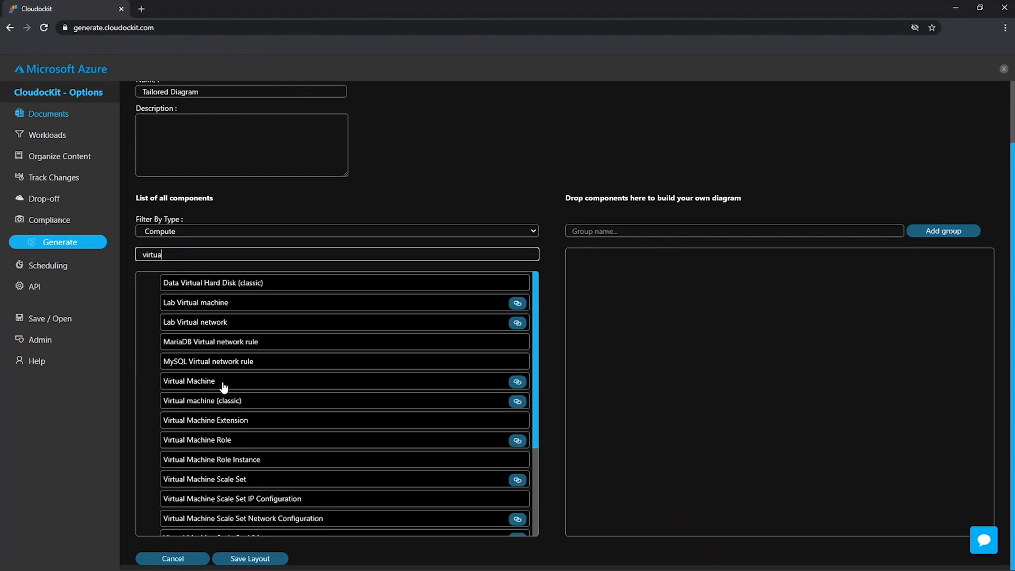
scroll(500, 381, up, 1)
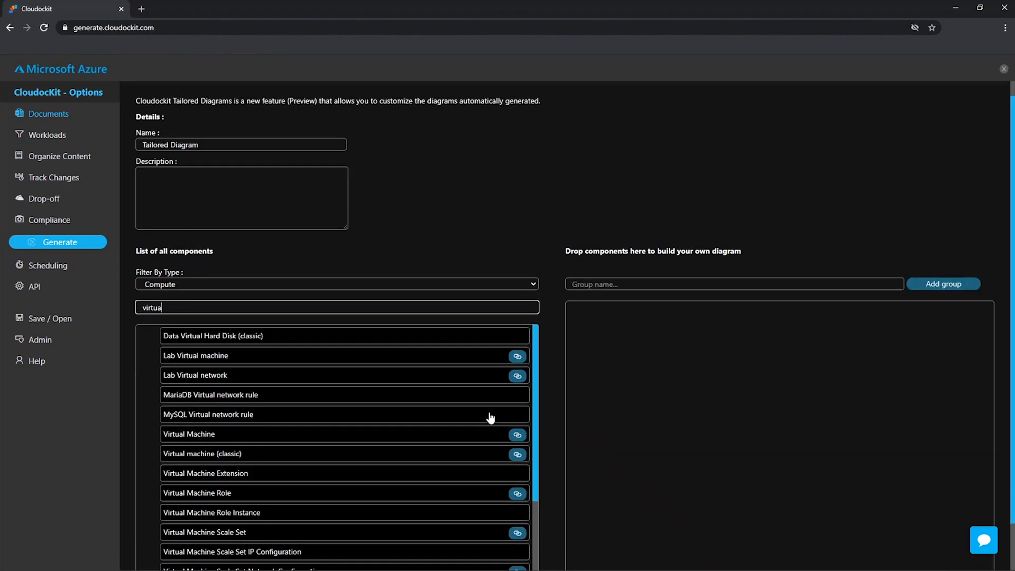
scroll(487, 417, down, 1)
scroll(553, 401, down, 1)
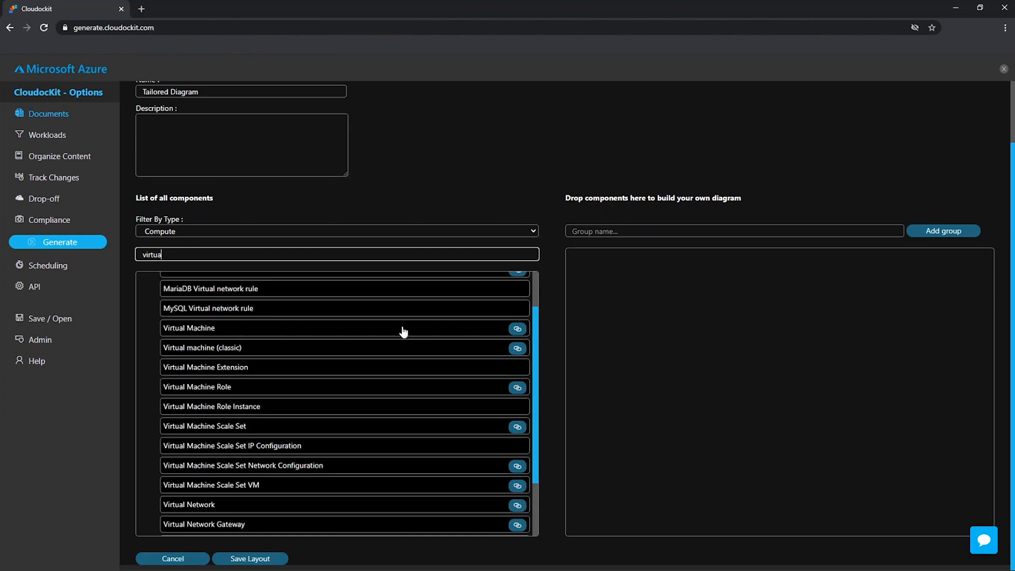
Add Virtual Machine to the diagram with Compute OS Disk, Compute Data Disk and Network Interface as linked components
drag(403, 331, 627, 285)
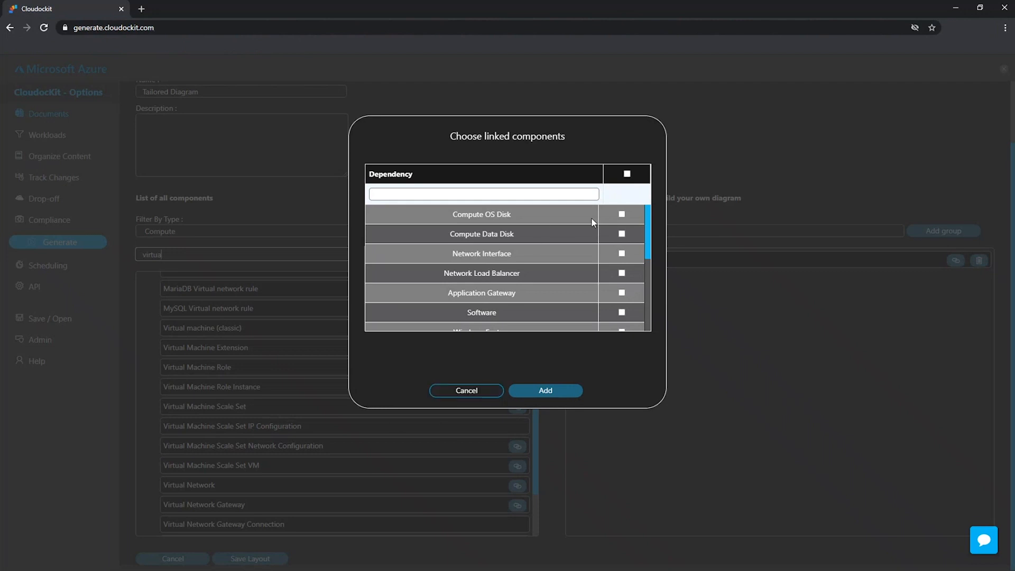
click(621, 214)
click(622, 234)
click(622, 254)
click(545, 391)
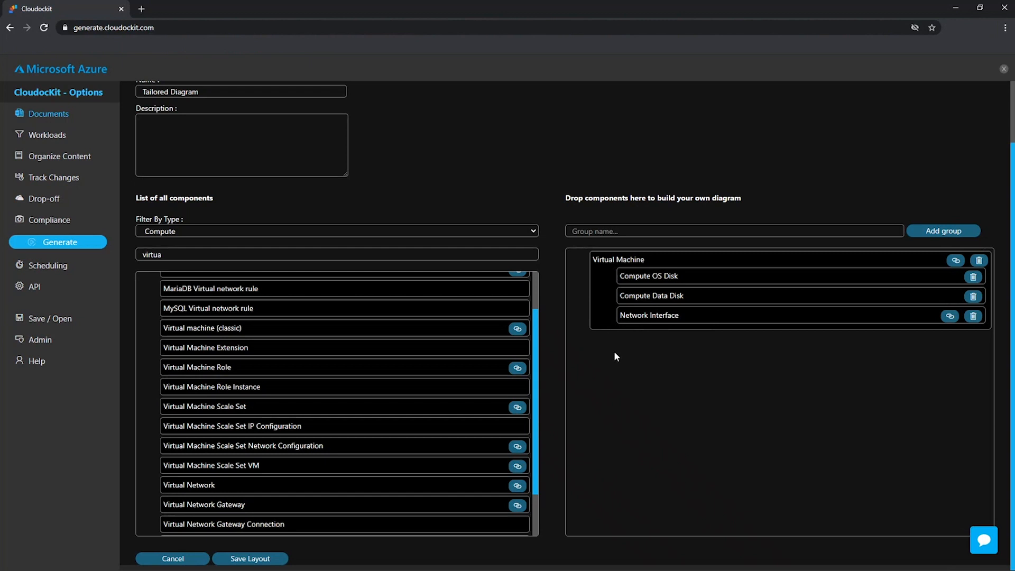
Search the components for "sub" and add Subnet below Virtual Machine without any linked components
double_click(171, 252)
key(BackSpace)
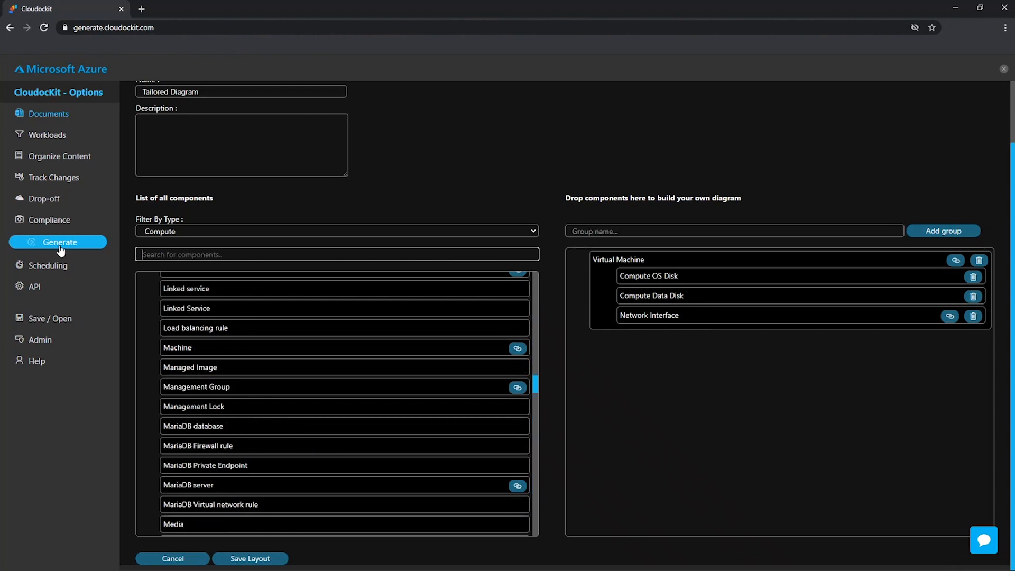
text(sbne)
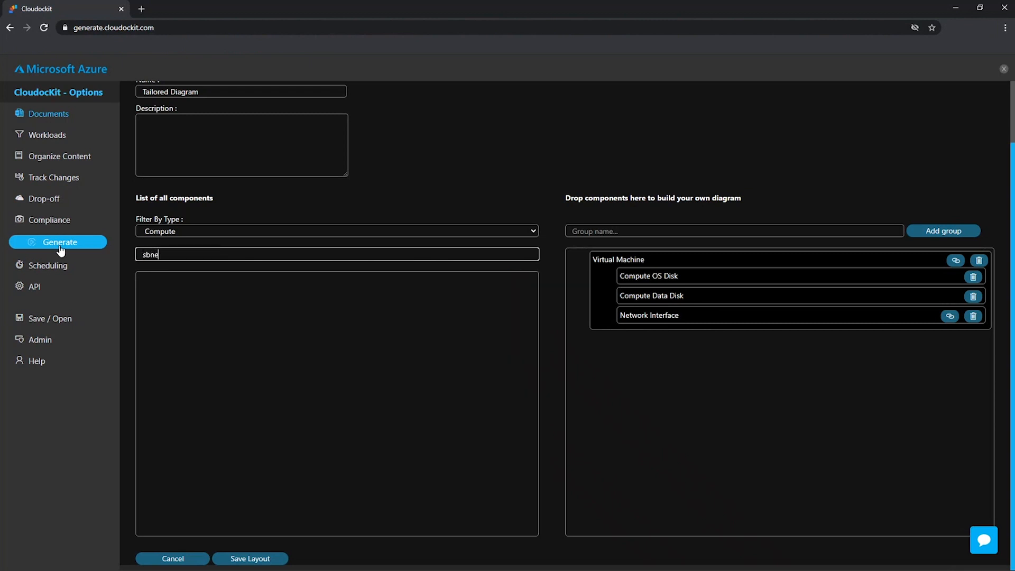
key(BackSpace)
key(BackSpace)
text(ub)
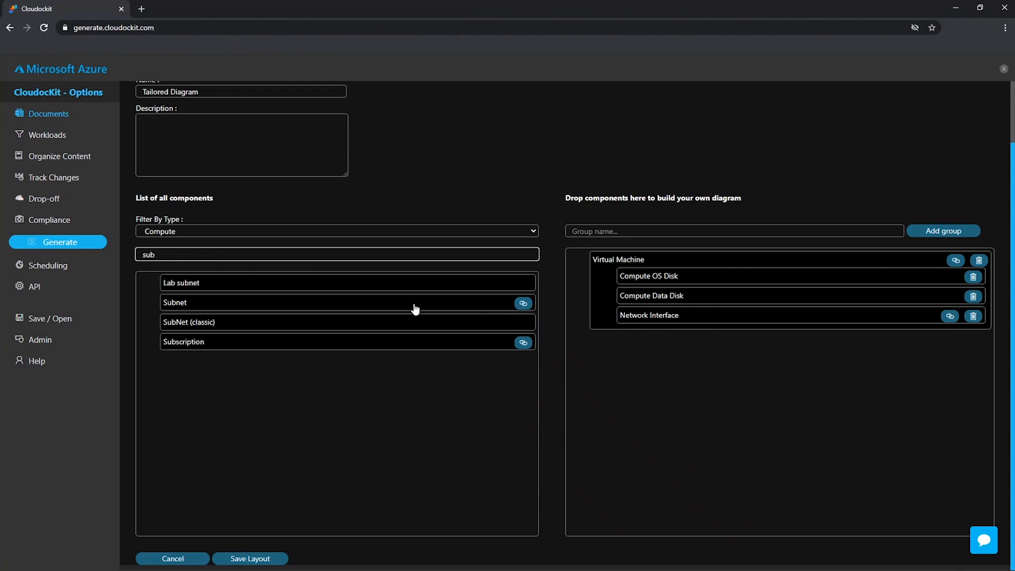
drag(415, 308, 661, 374)
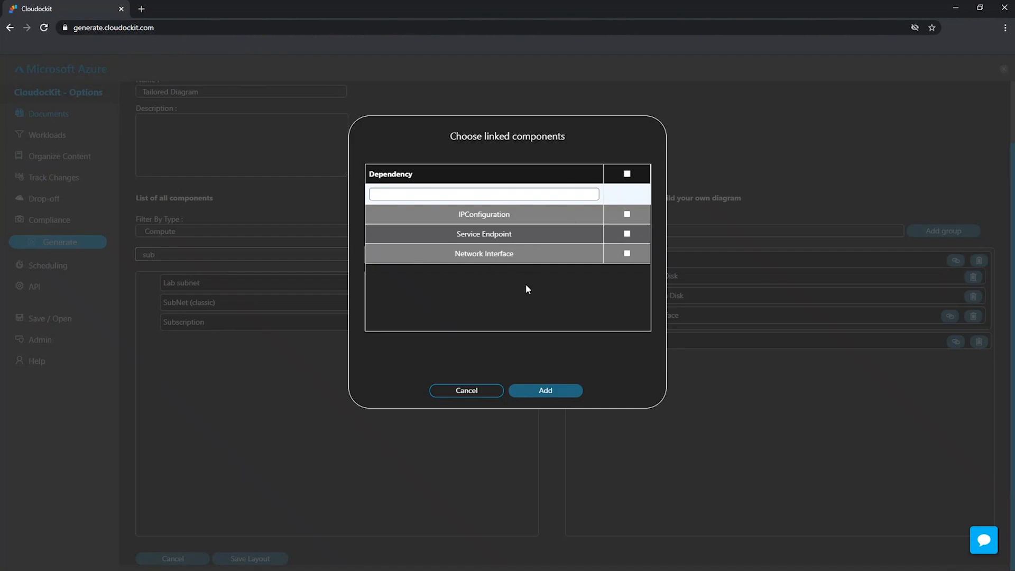
click(467, 391)
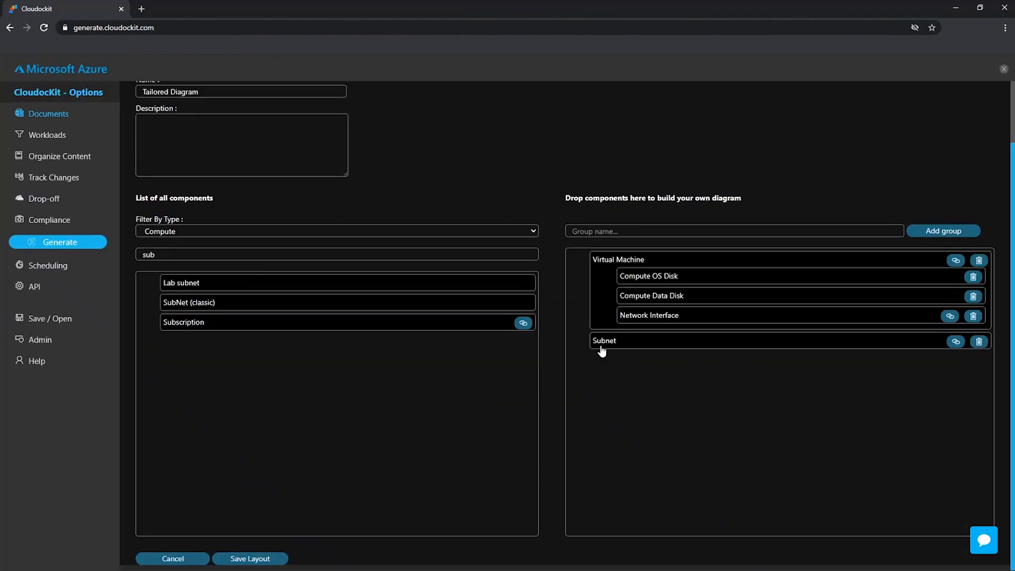
Search the components for "storage accou" and add Storage account below Subnet without any linked components
double_click(178, 249)
text(st)
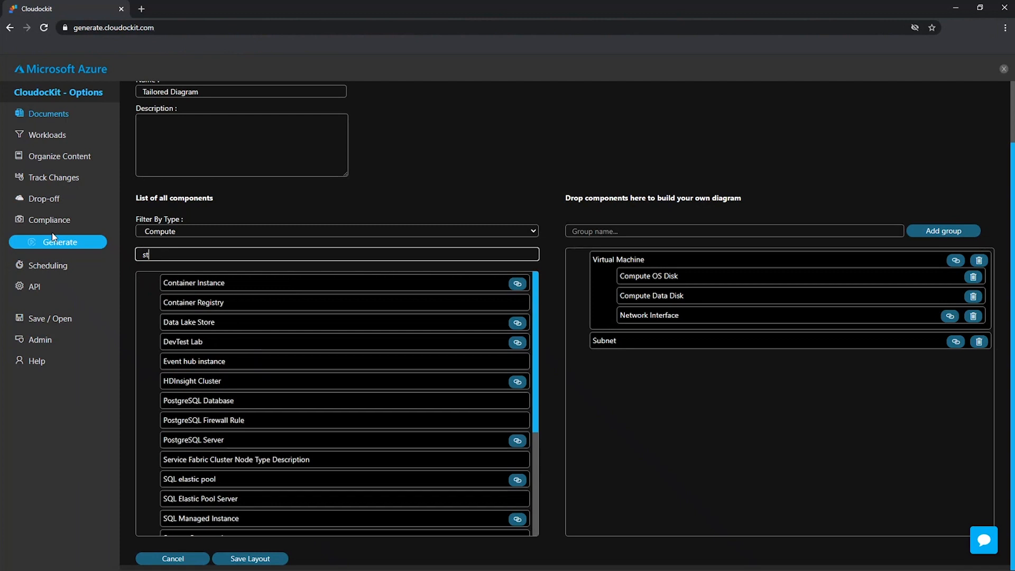
text(orag)
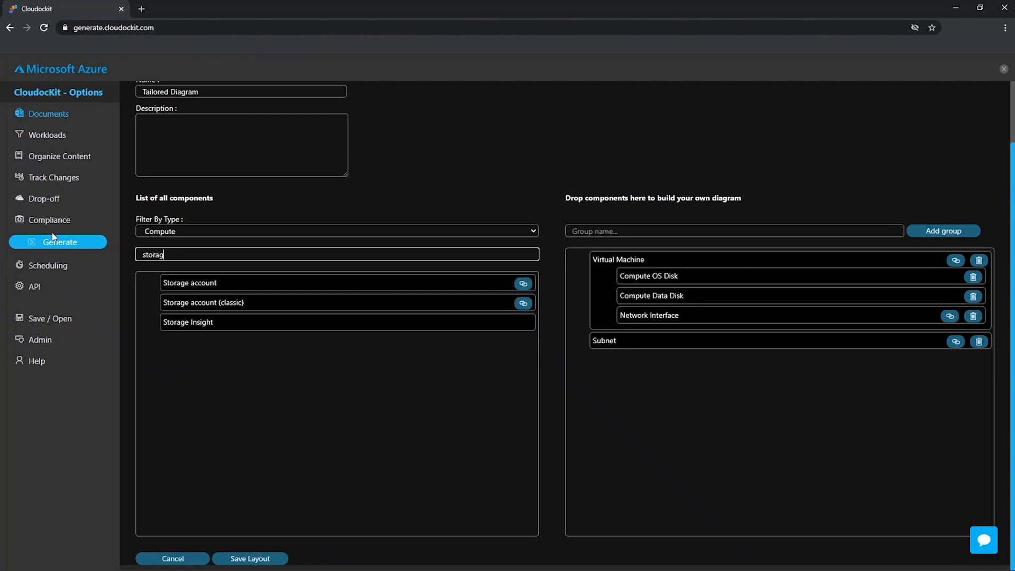
text(e accou)
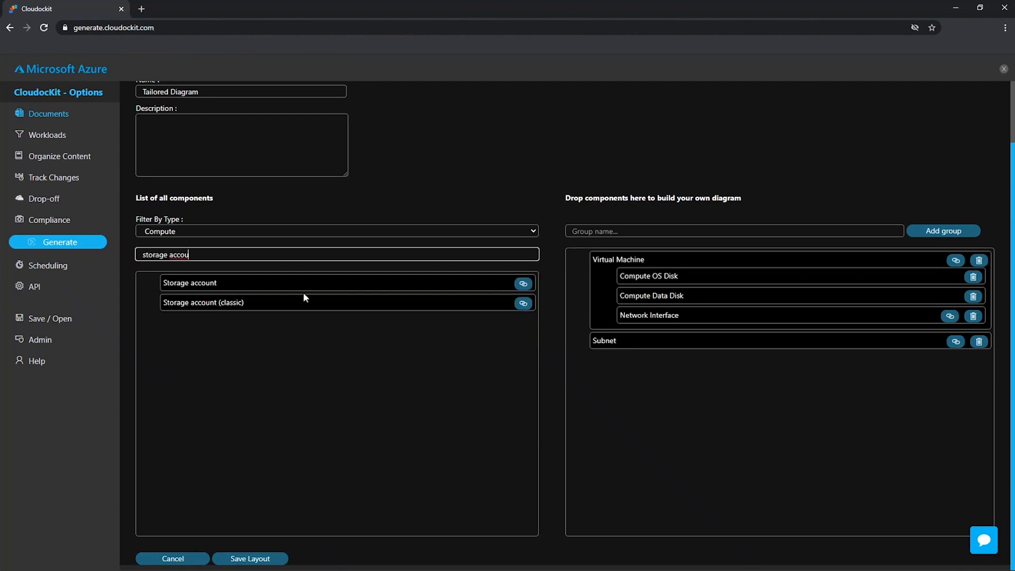
drag(342, 287, 617, 389)
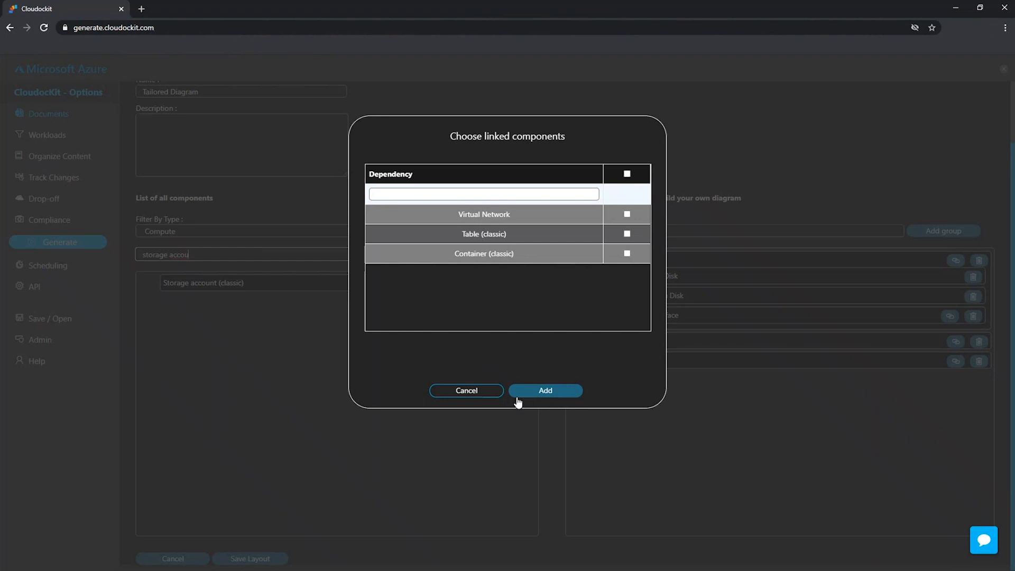
click(464, 396)
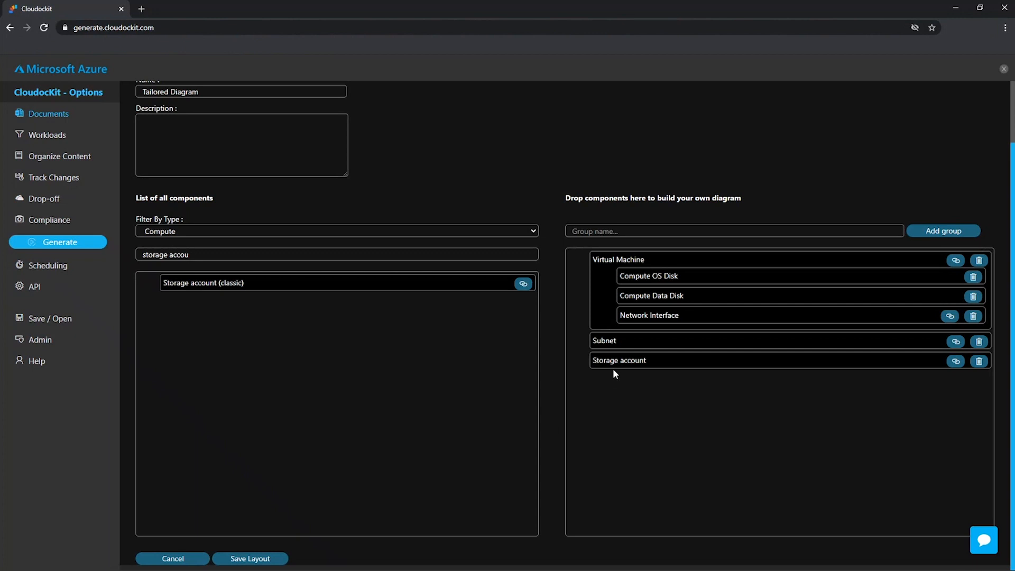
Clear the component search and move Subnet above Virtual Machine in the diagram, adding no linked components
triple_click(288, 257)
key(BackSpace)
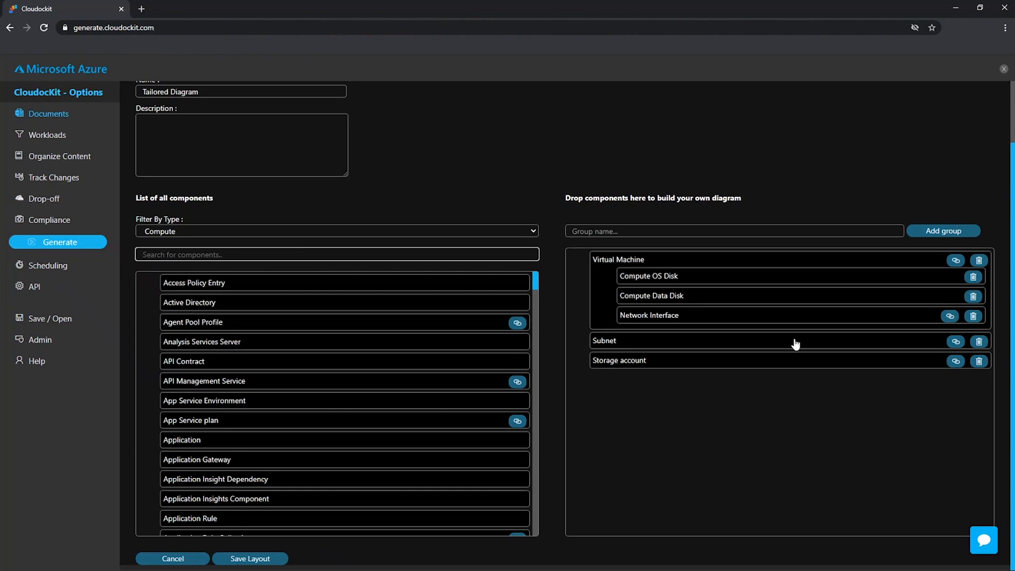
drag(730, 344, 756, 249)
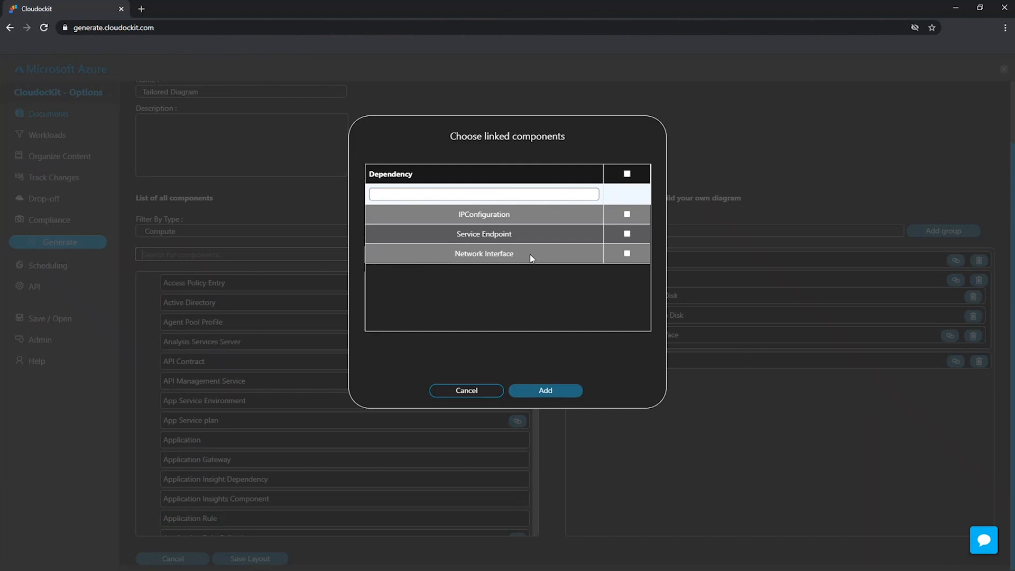
click(477, 393)
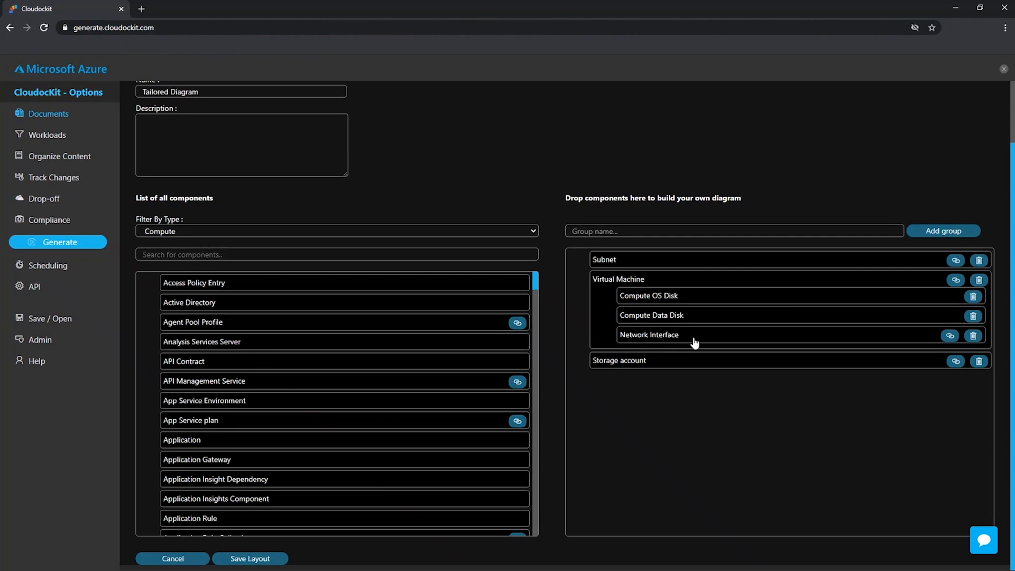
Move Network Interface from Virtual Machine into Subnet and save the diagram layout
drag(694, 342, 646, 263)
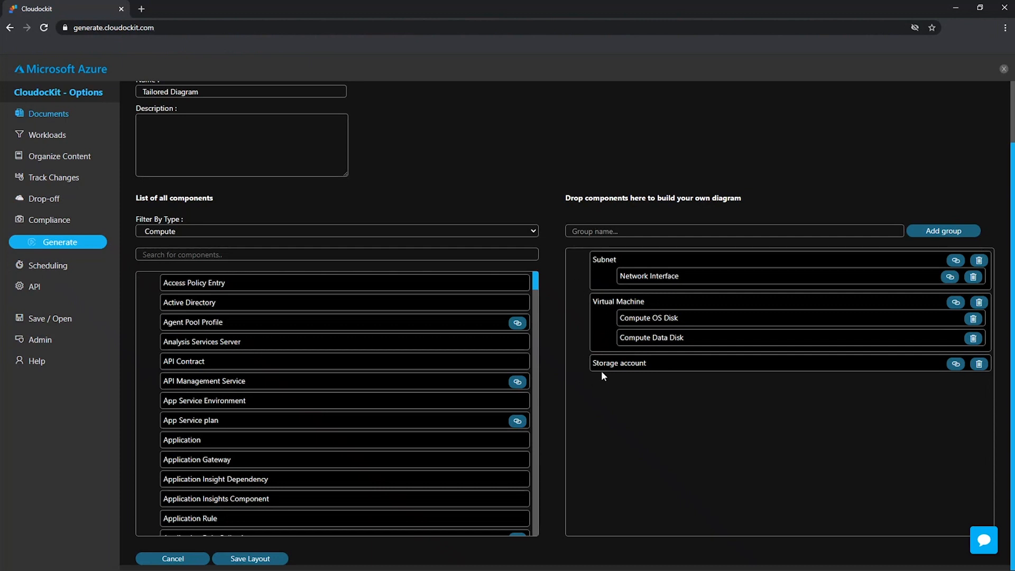
click(252, 558)
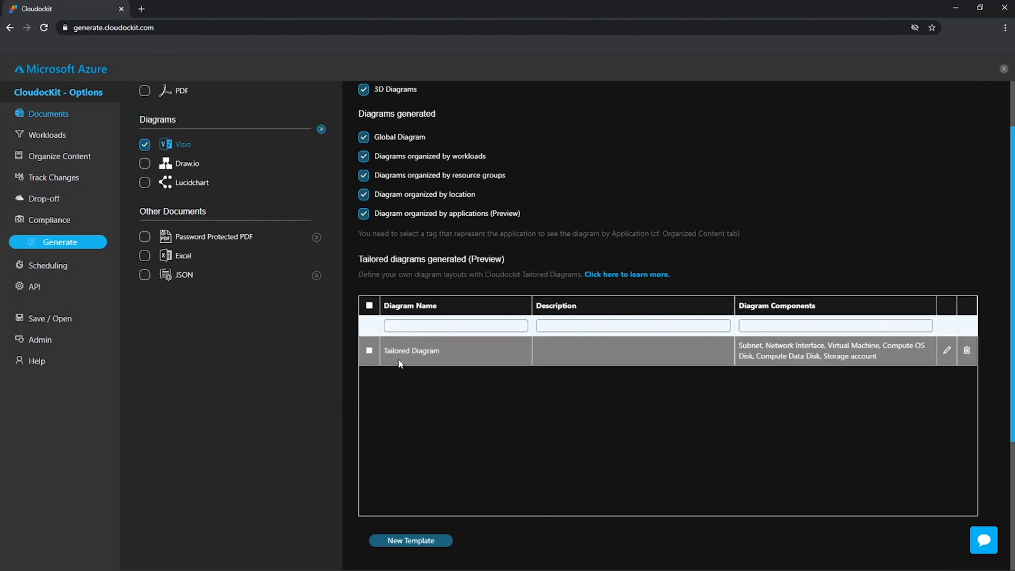
scroll(400, 363, down, 1)
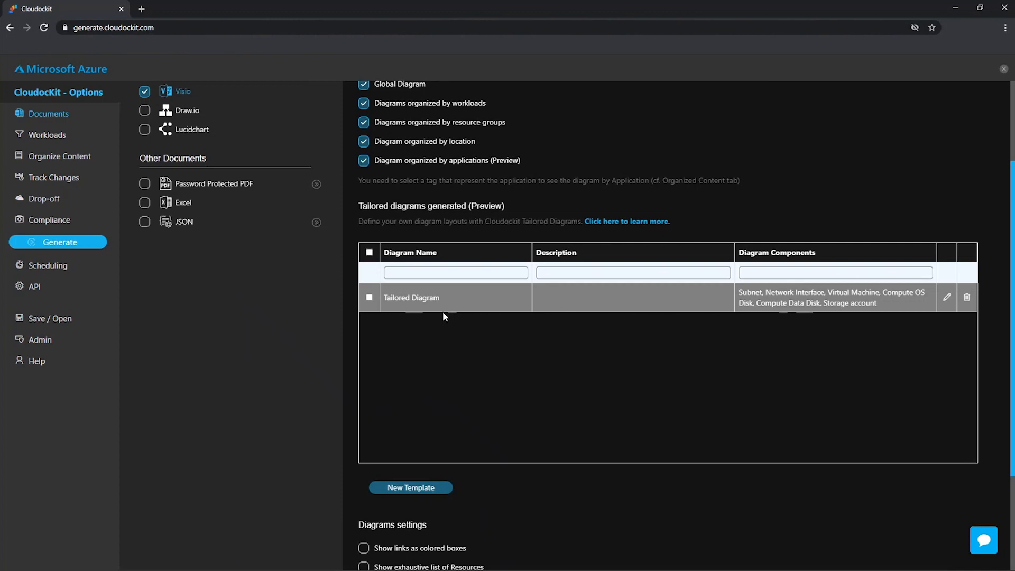
scroll(443, 312, up, 3)
scroll(444, 322, down, 2)
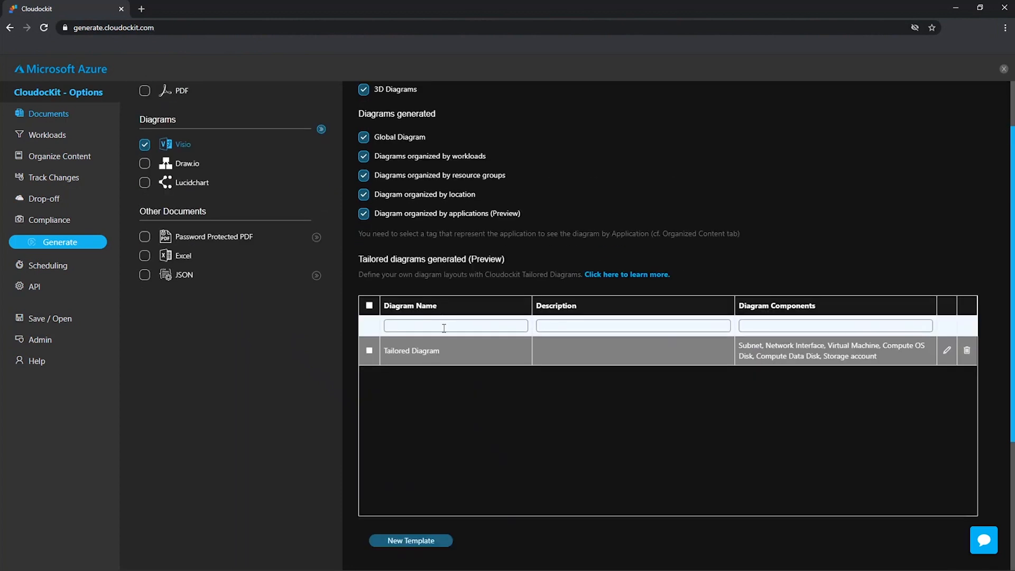
Include the Tailored Diagram template and exclude the global, workloads, resource groups, location and applications diagrams from generation
scroll(437, 361, up, 2)
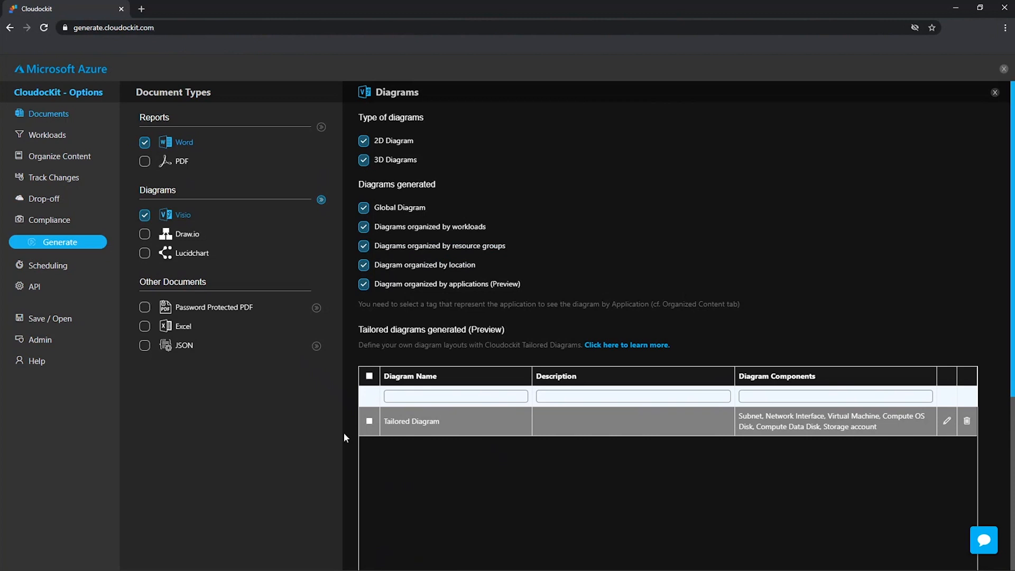
click(369, 421)
click(364, 208)
click(364, 227)
click(364, 246)
click(363, 265)
click(364, 284)
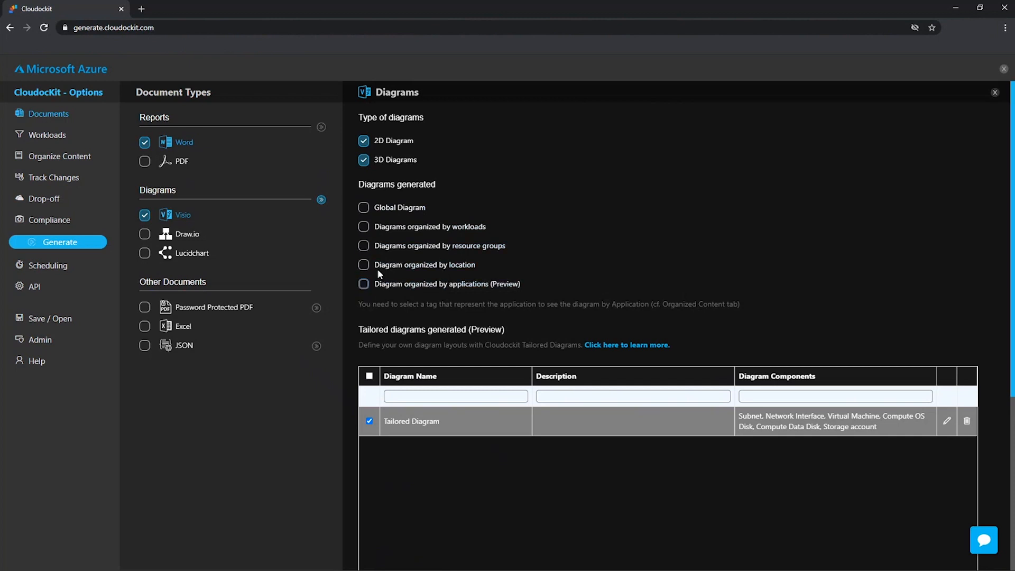
Turn off 3D Diagrams and the Word report, keeping 2D Diagram and Visio as the selected outputs
click(365, 160)
click(144, 142)
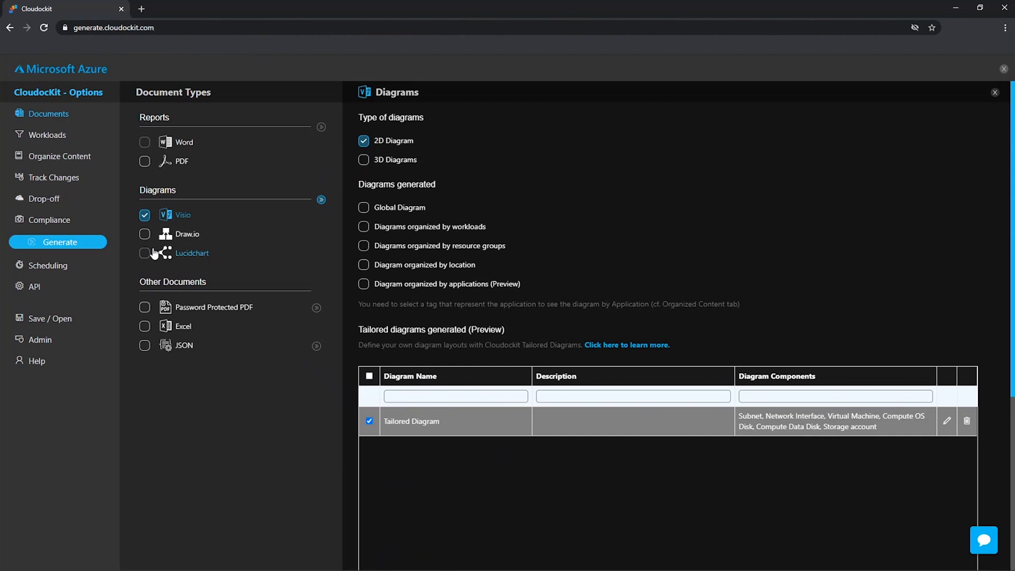
click(145, 234)
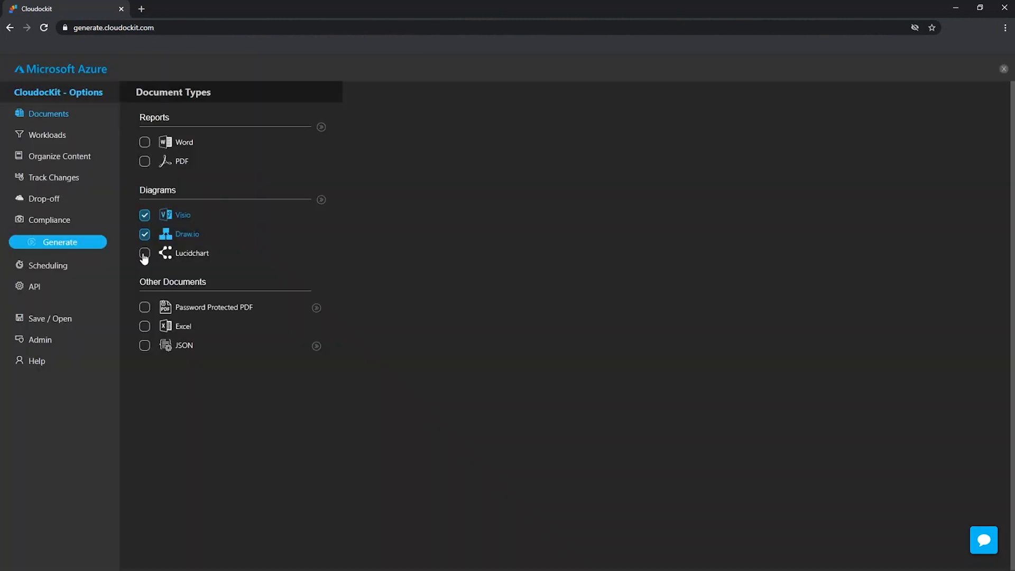
click(144, 253)
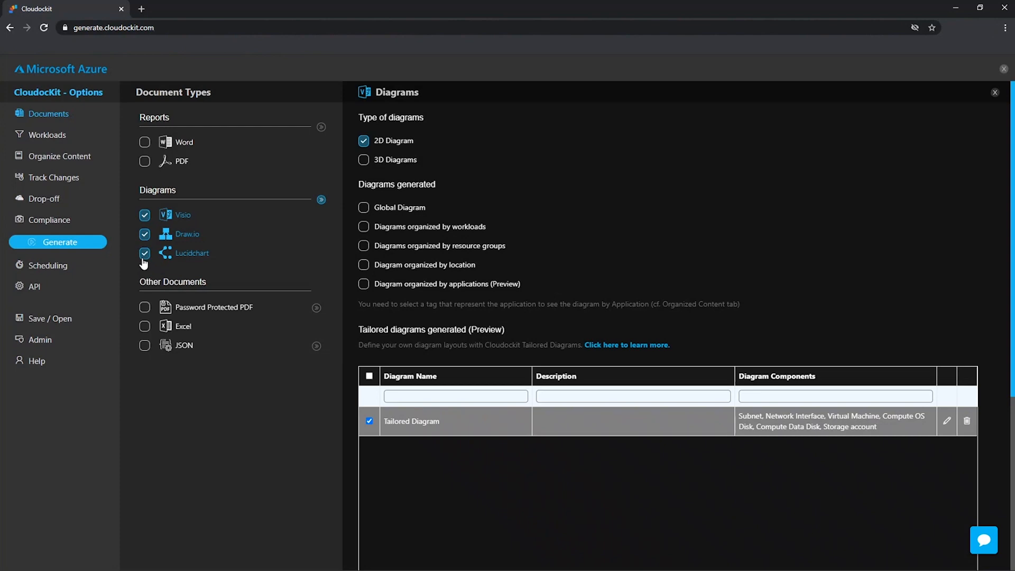
click(145, 252)
click(144, 234)
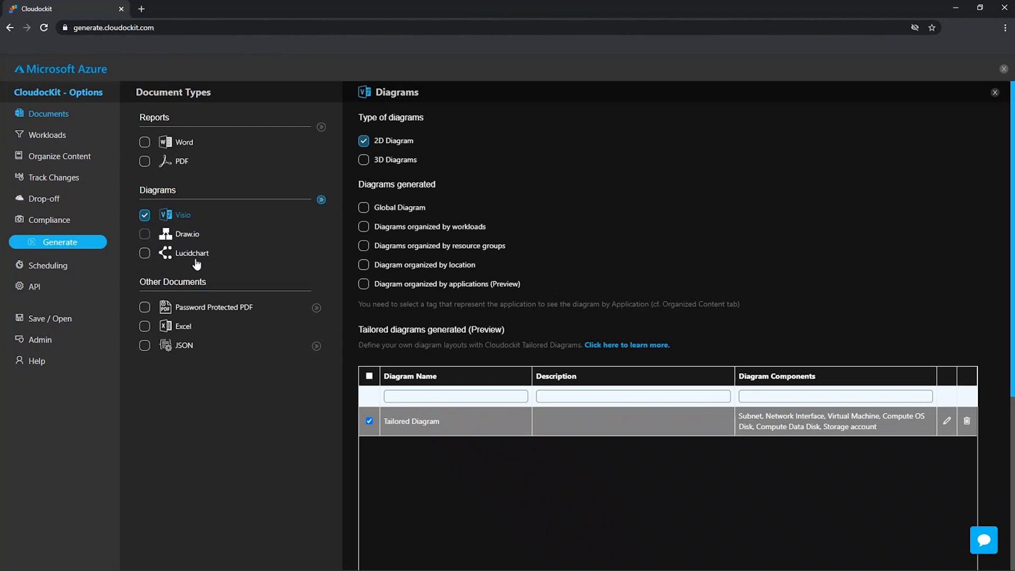
Generate the documentation and switch to Tailored Diagram.vsdx in a maximized Visio window
click(72, 249)
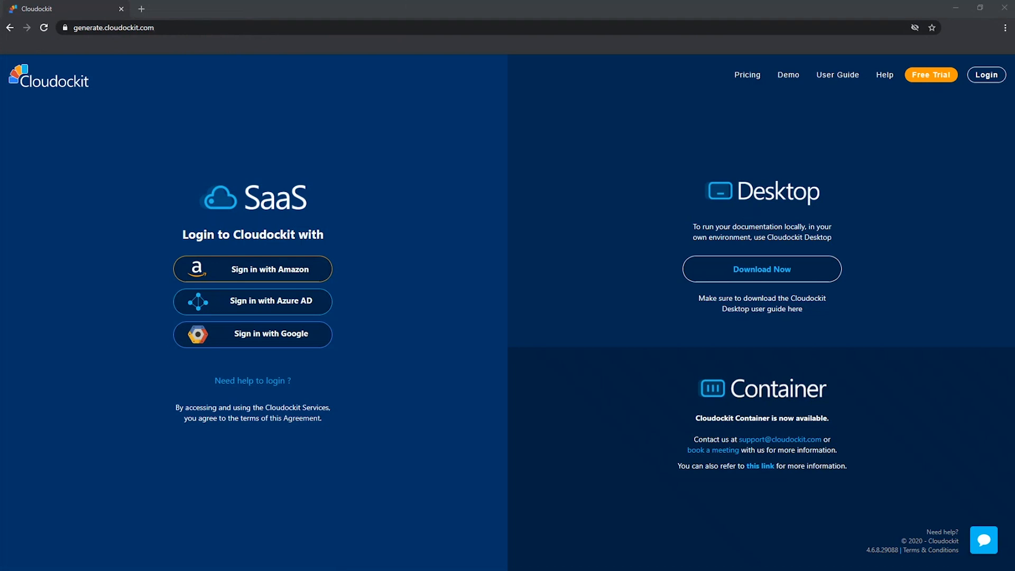
click(944, 8)
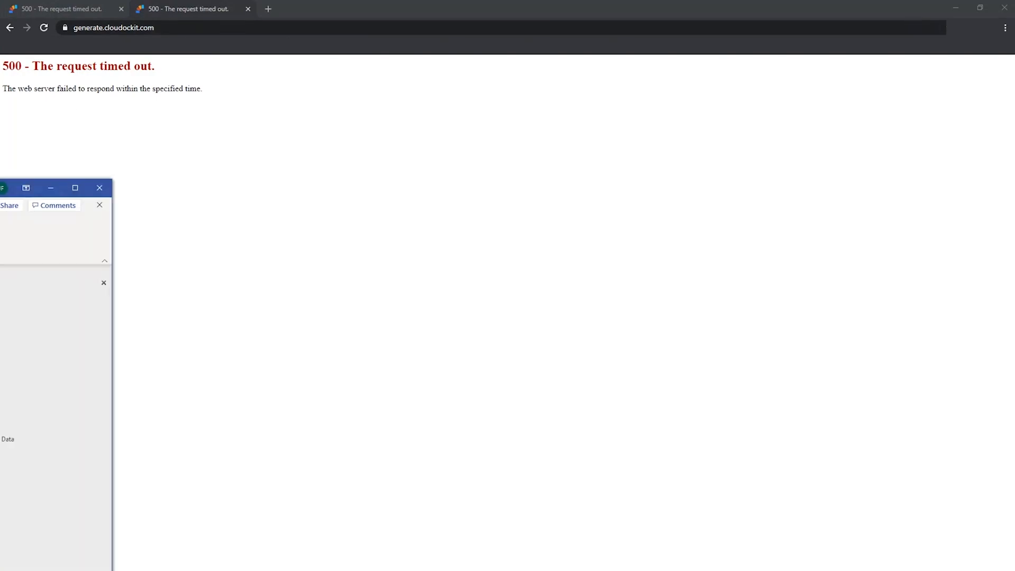
drag(0, 187, 560, 5)
Examine the CloudocKit and Tailored Diagram pages, and the shape data of the default subnets, cdkdskoptimalsetup788 network interface, CDKDSKOptimalSetup virtual machine and its OS disk
click(62, 552)
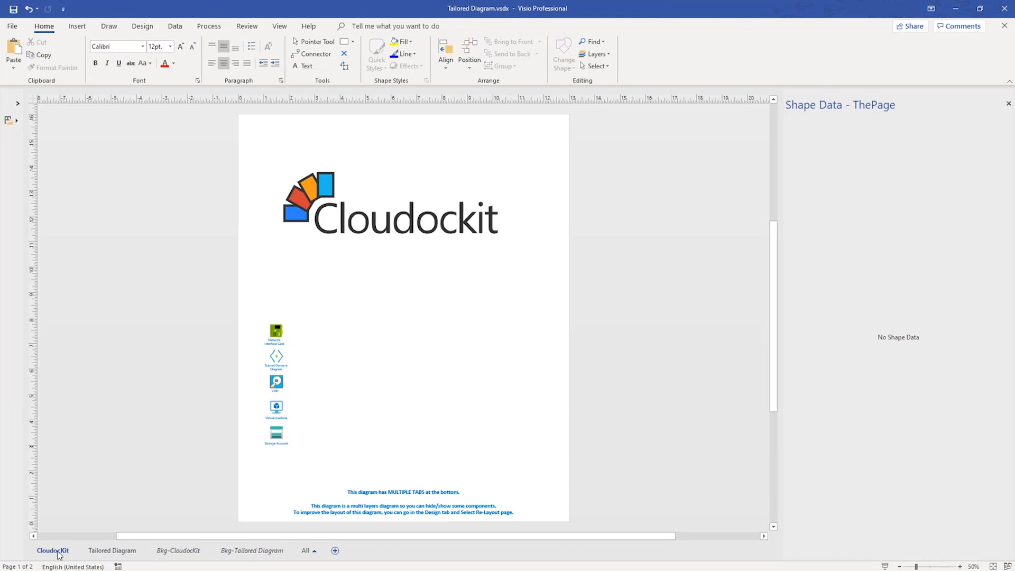
click(111, 550)
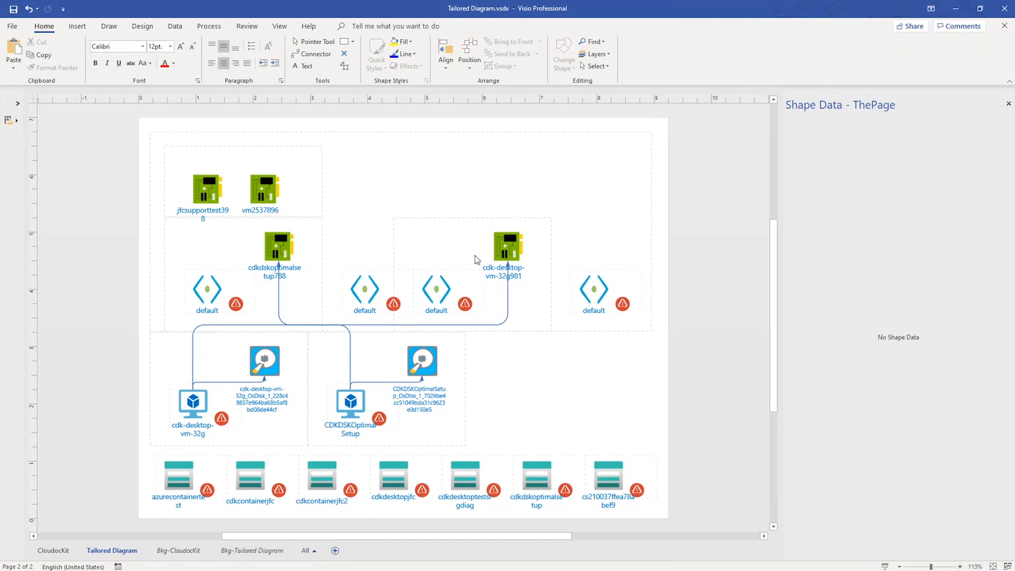
click(207, 298)
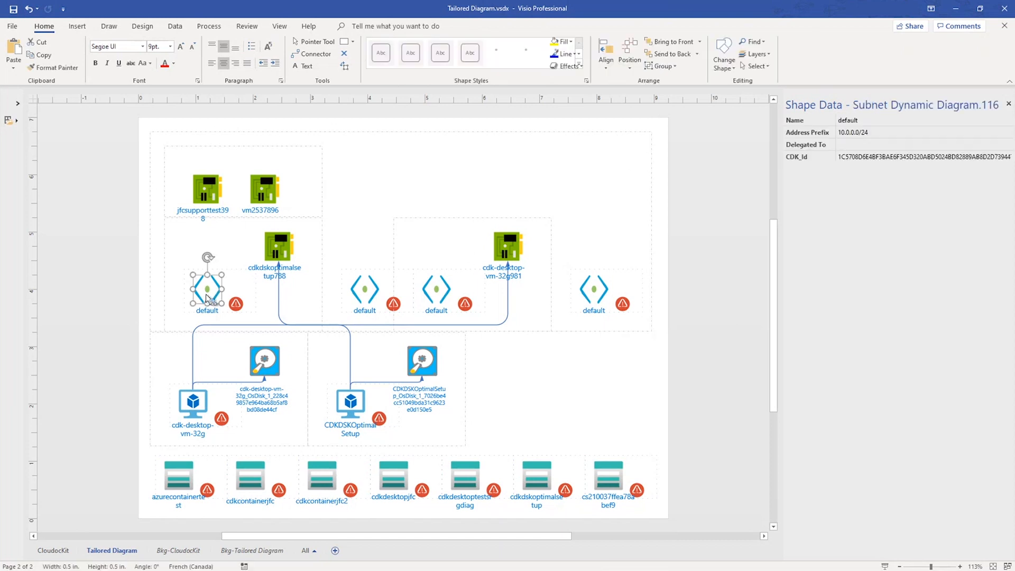
click(283, 250)
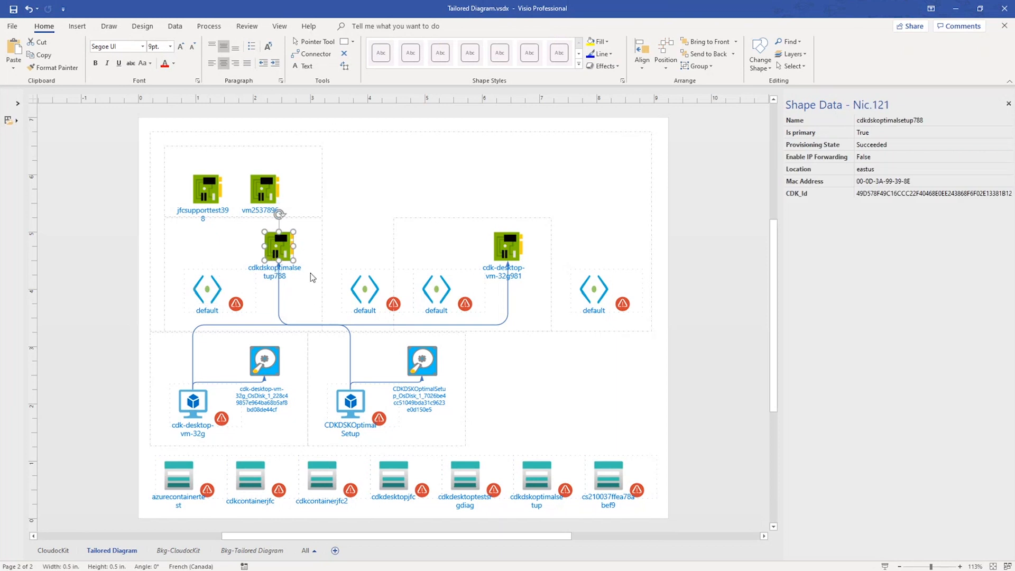
click(350, 402)
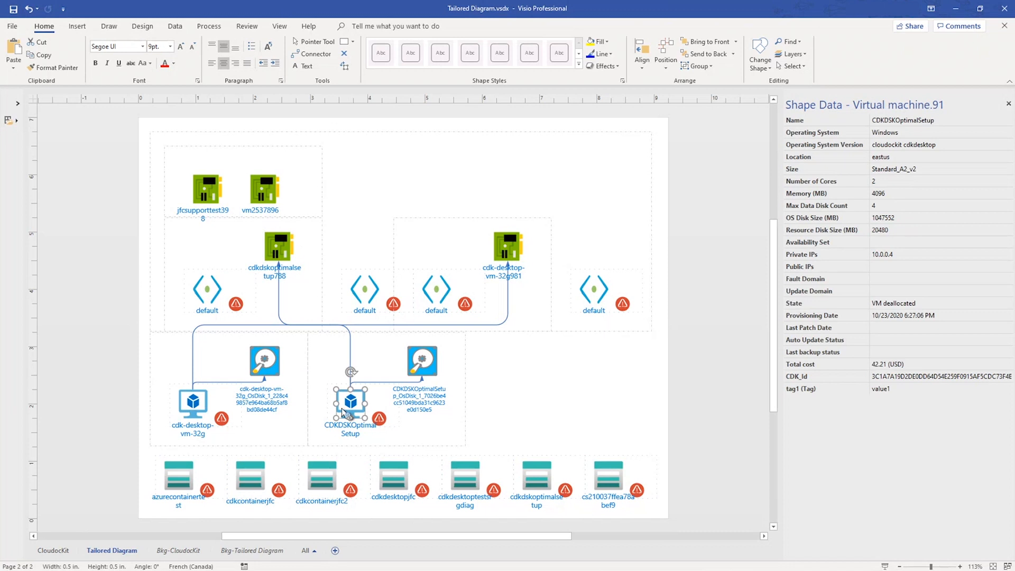
click(420, 368)
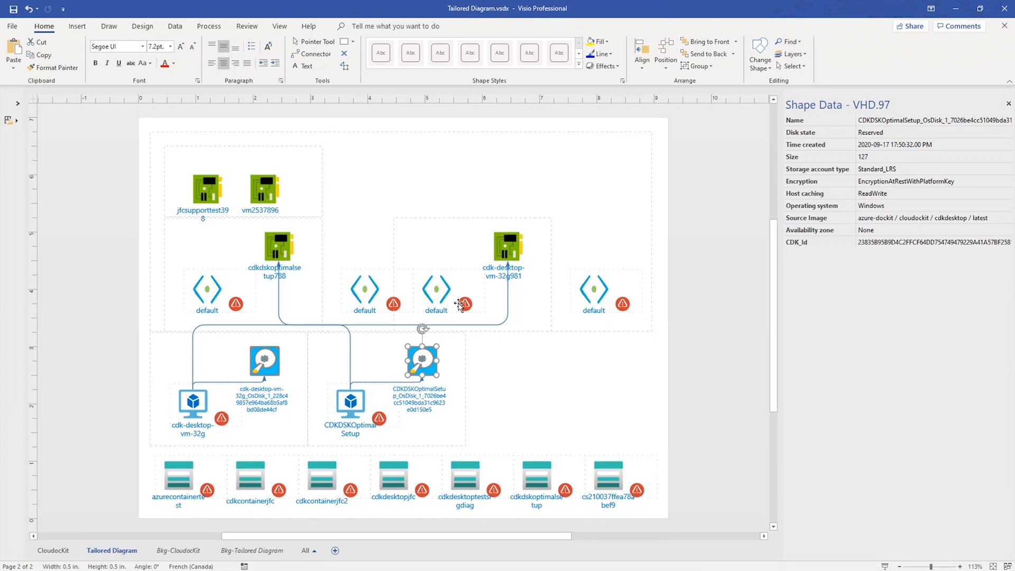
click(437, 290)
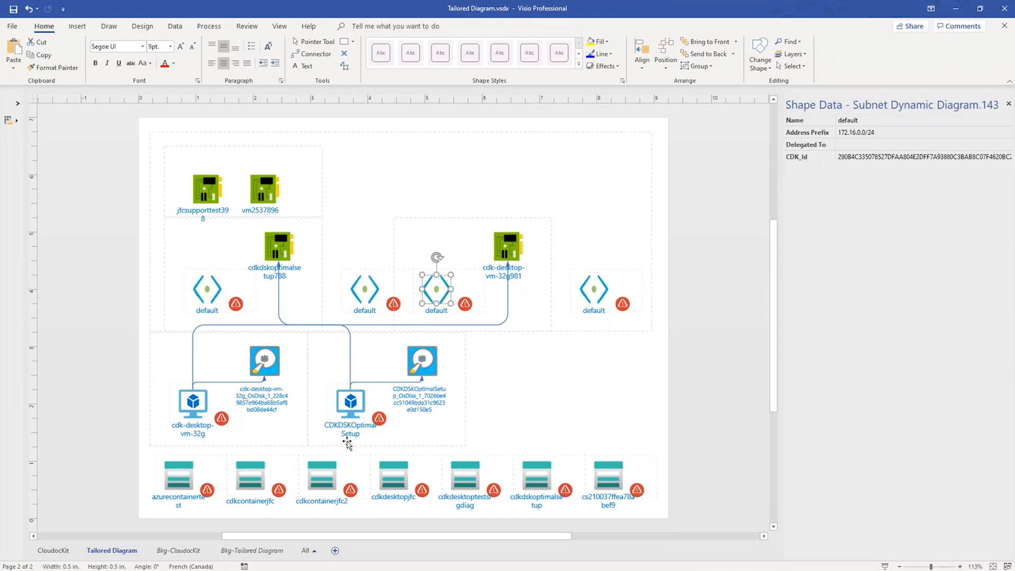
click(345, 414)
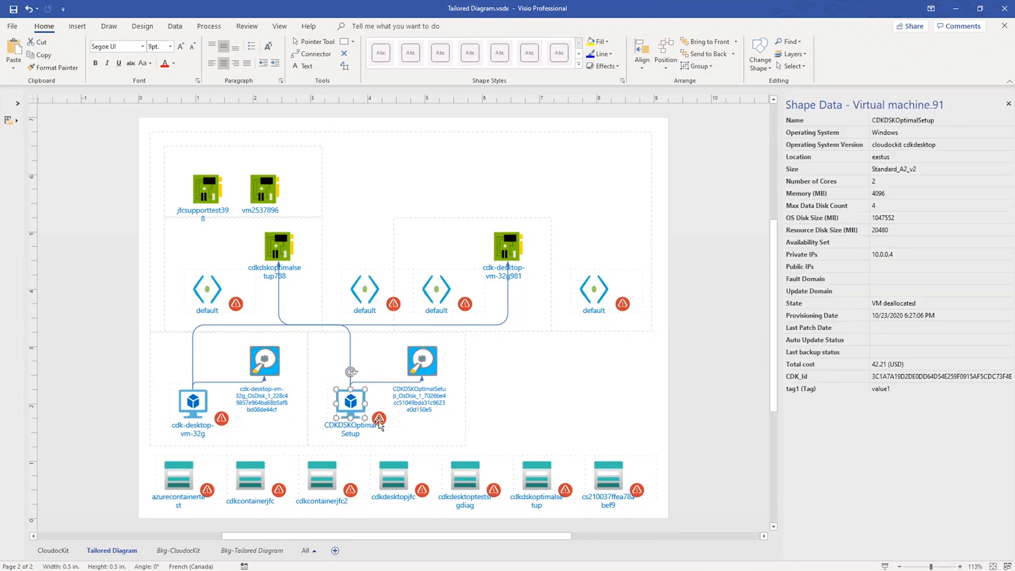